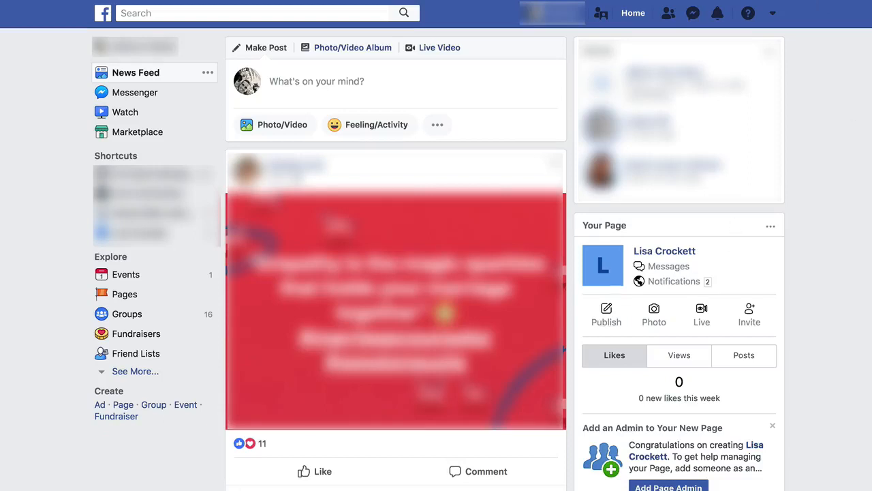
Go to business.facebook.com/create to reach the Business Manager sign-up page.
left_click(773, 14)
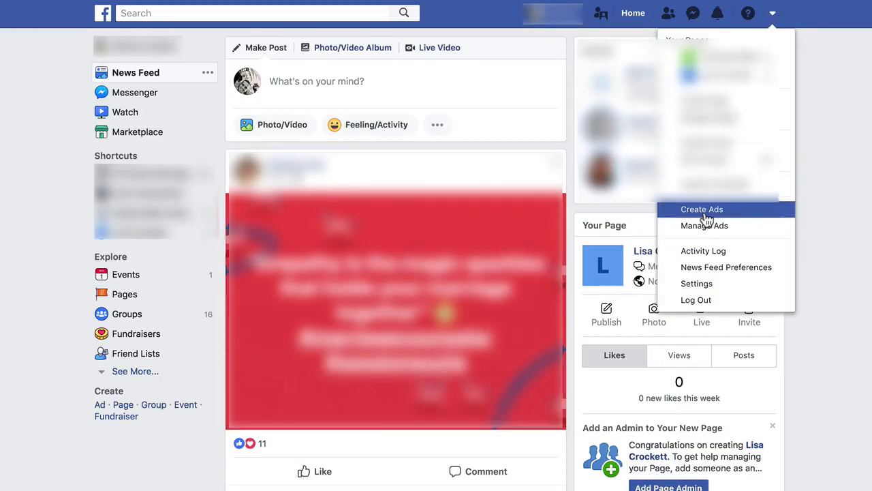
left_click(861, 136)
key("super+l")
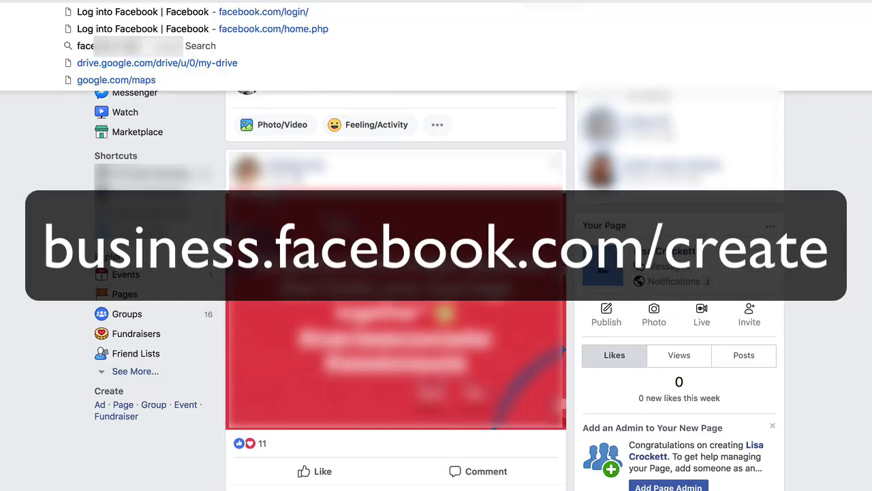
type("business")
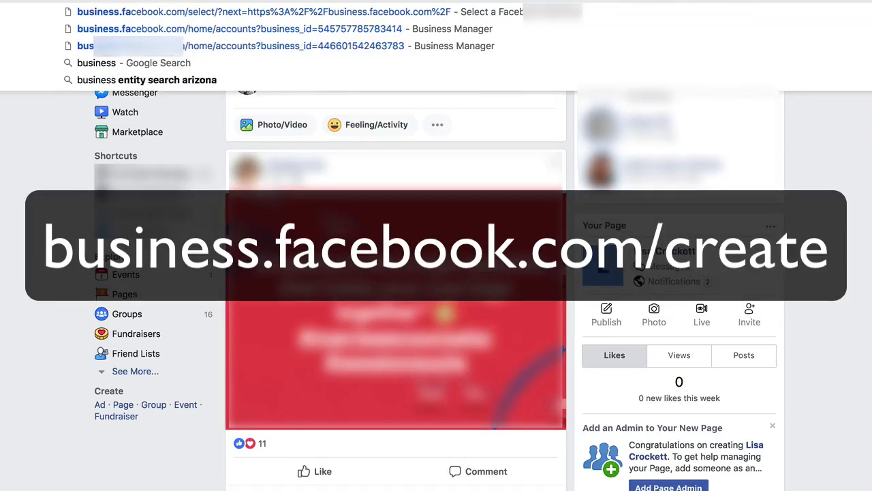
type(".facebook.com")
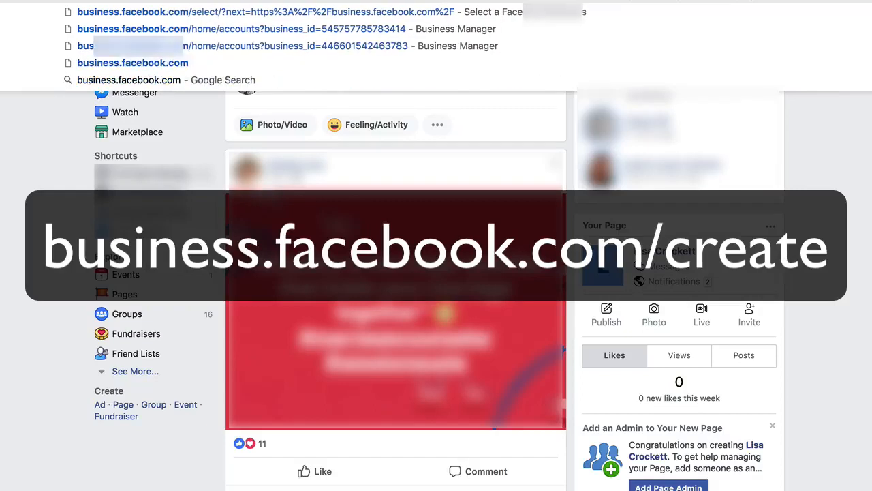
type("/")
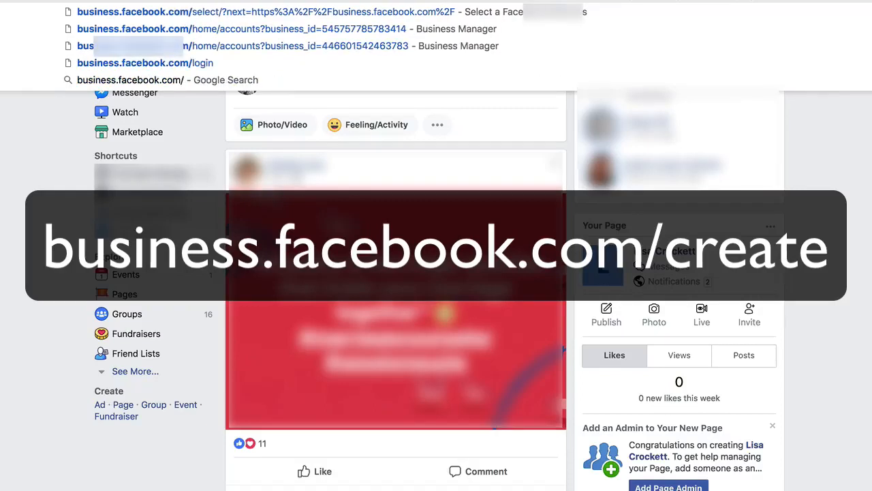
type("create")
key("Return")
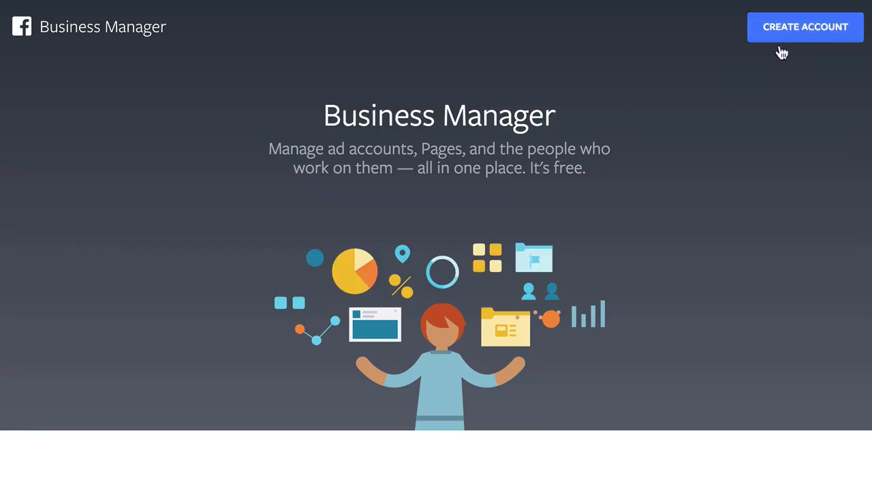
Start Create Account, enter the business name, and continue to step 2 of 2.
left_click(808, 28)
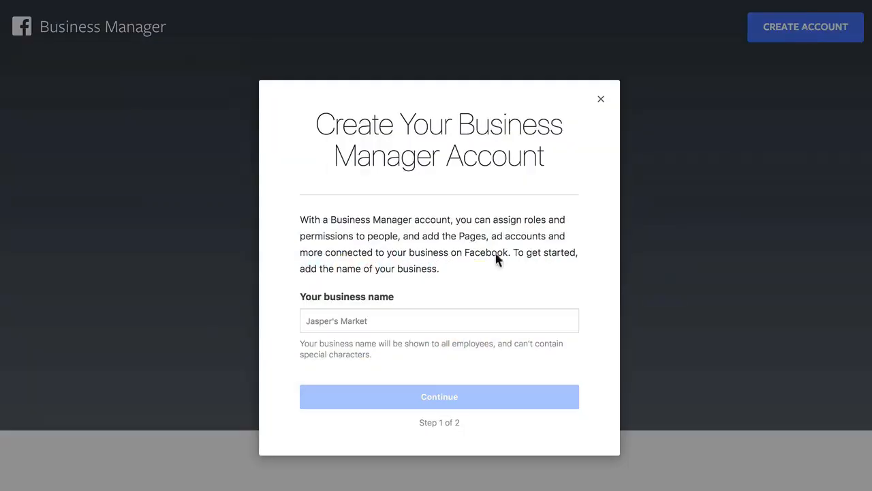
left_click(351, 320)
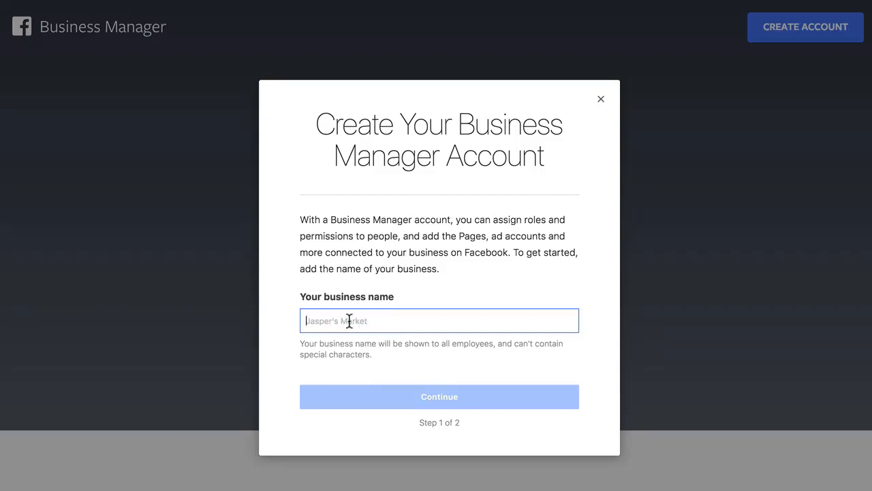
type("Lisa")
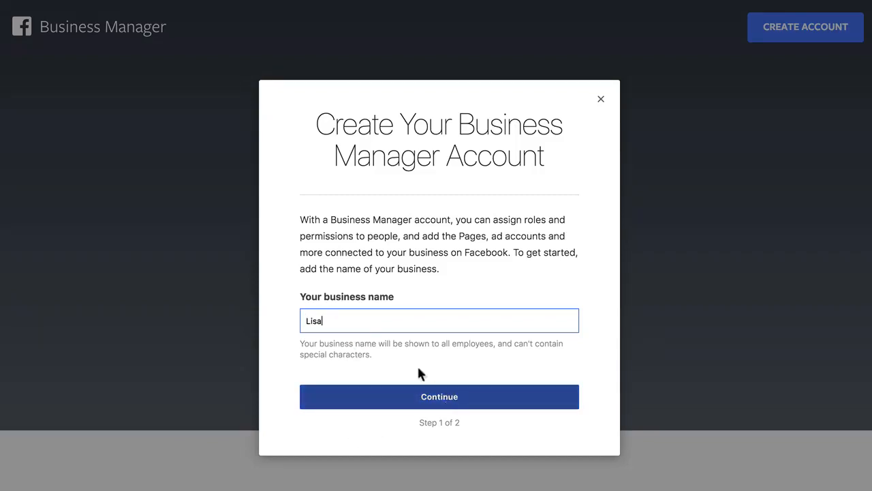
left_click_drag(341, 321, 211, 323)
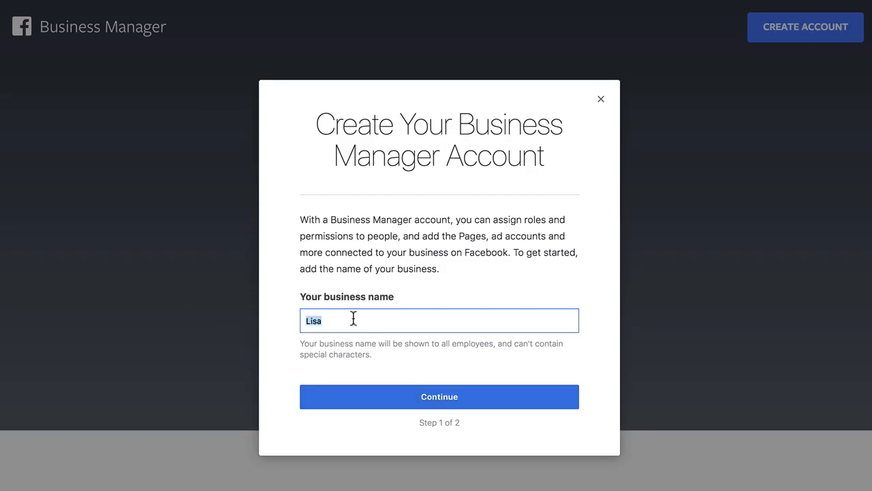
left_click(332, 322)
left_click_drag(381, 322, 293, 323)
left_click(460, 357)
left_click(461, 395)
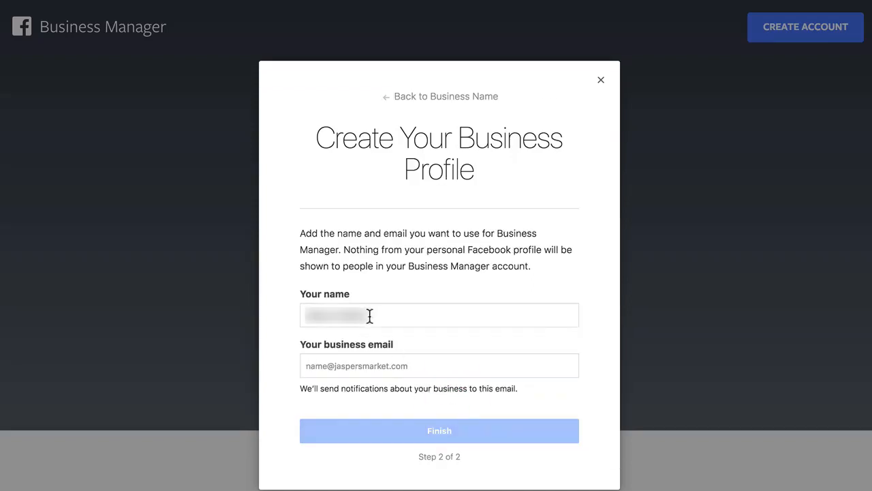
Fill in your full name and business email, correct the address, and finish.
left_click_drag(366, 315, 269, 316)
key("Tab")
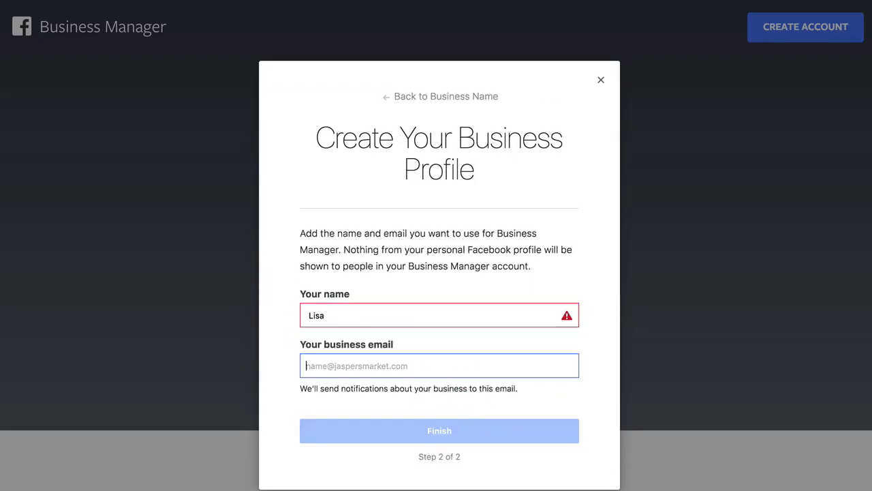
left_click(399, 314)
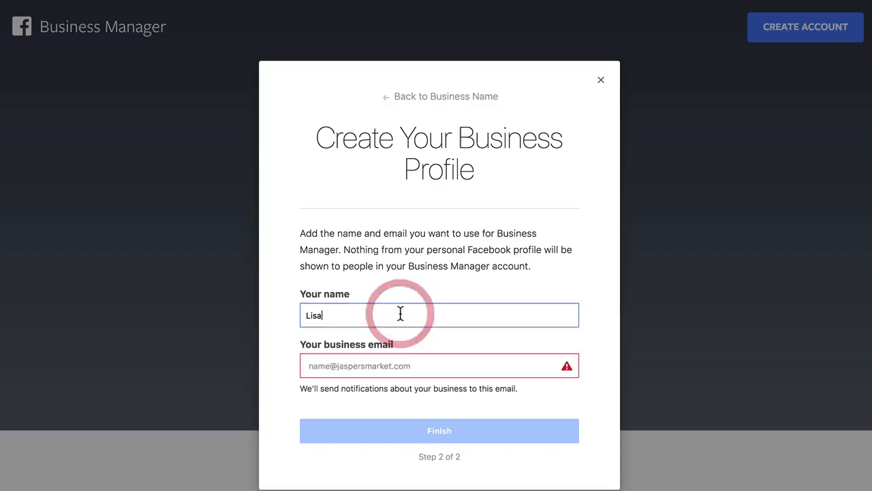
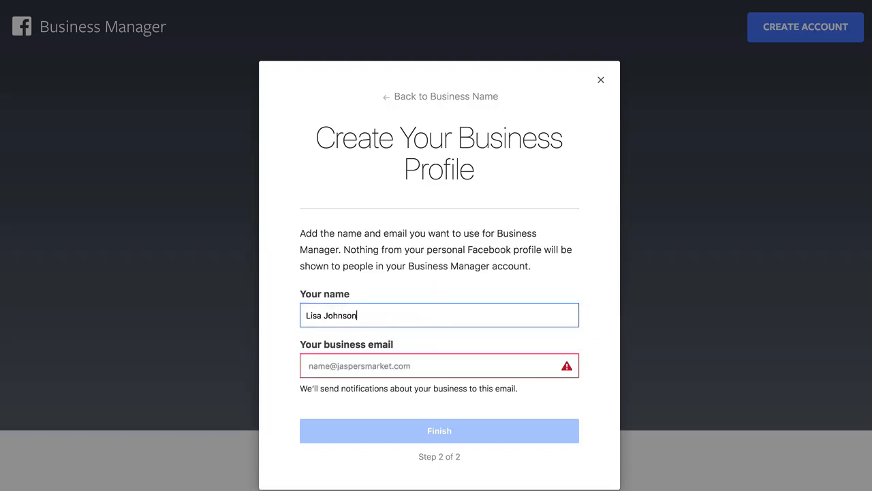
key("Tab")
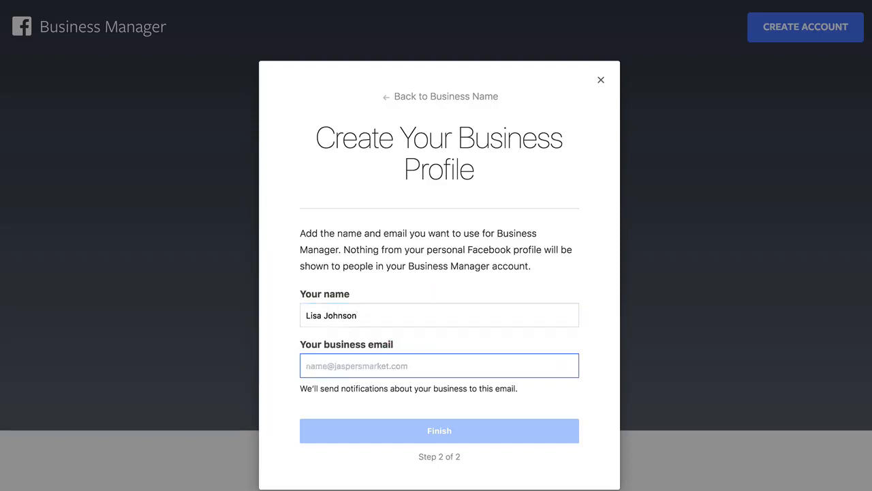
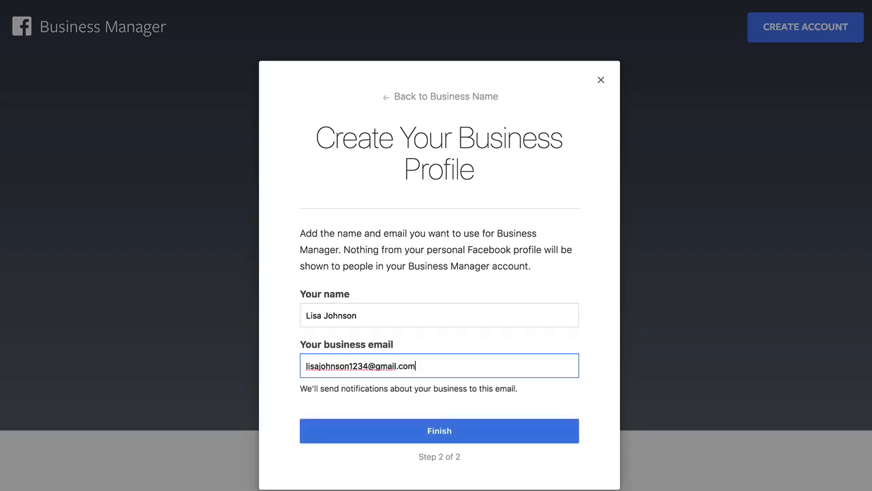
left_click(368, 366)
type("567")
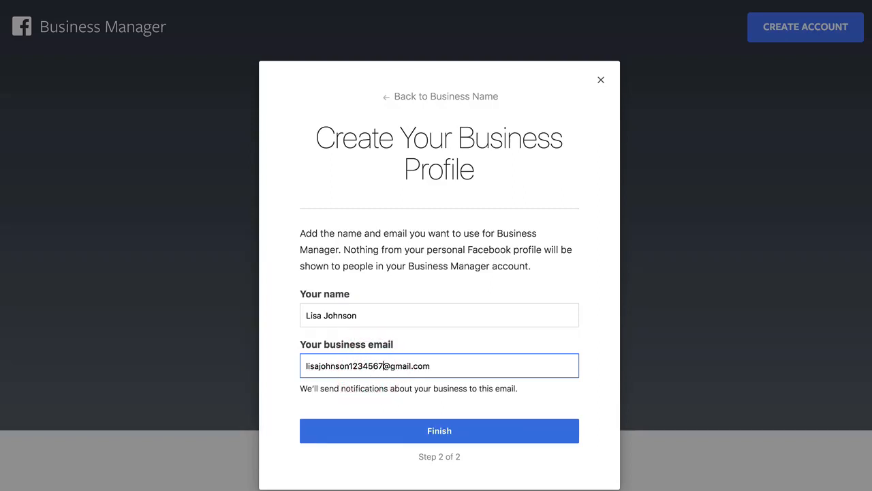
left_click(418, 436)
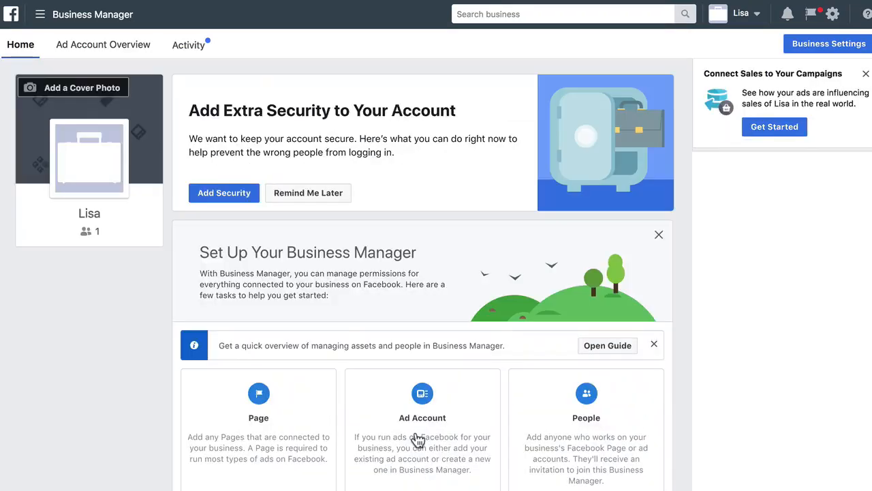
Close the Connect Sales to Your Campaigns panel and scroll down to the setup cards.
left_click(866, 74)
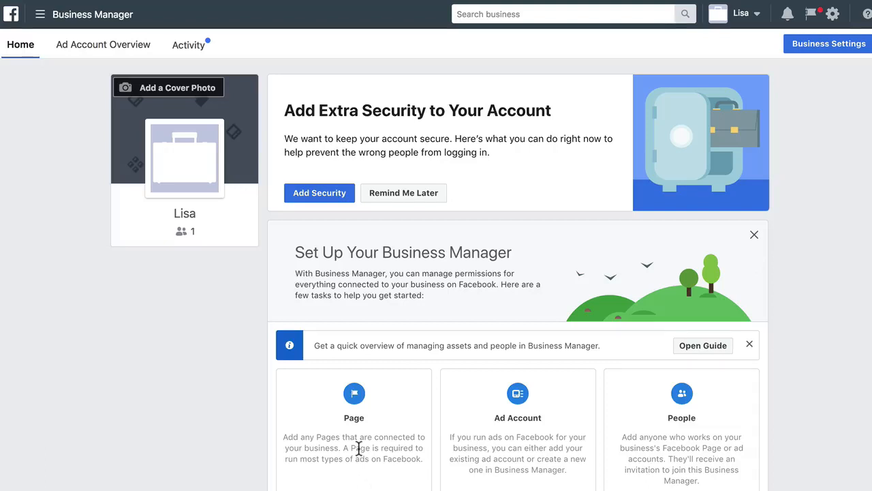
scroll(357, 436, "down", 3)
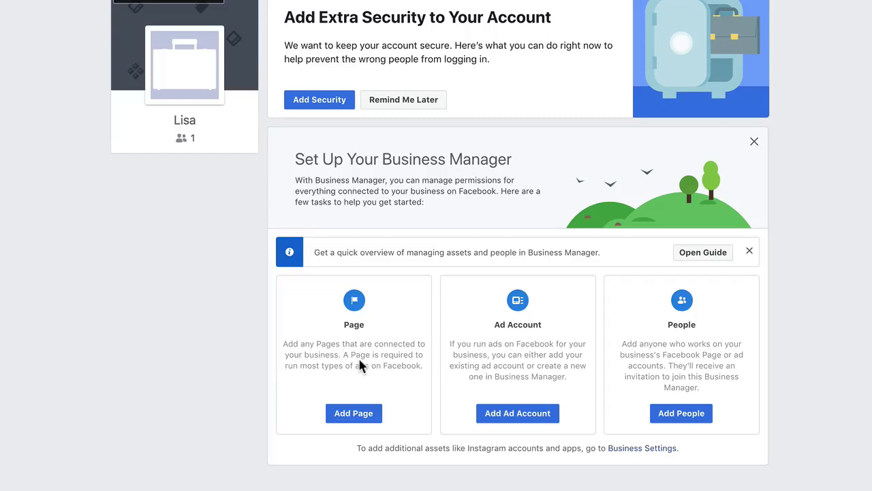
Create a new ad account named 1, skipping Add People, and close the confirmation.
left_click(516, 418)
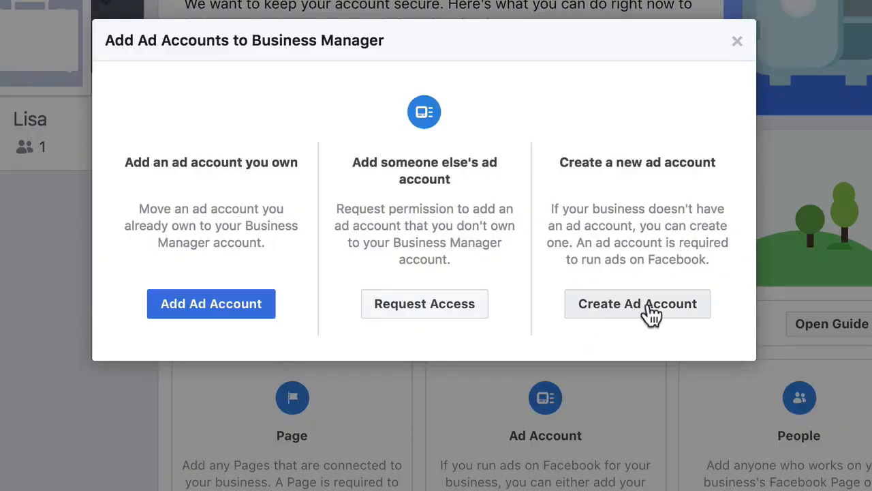
left_click(654, 315)
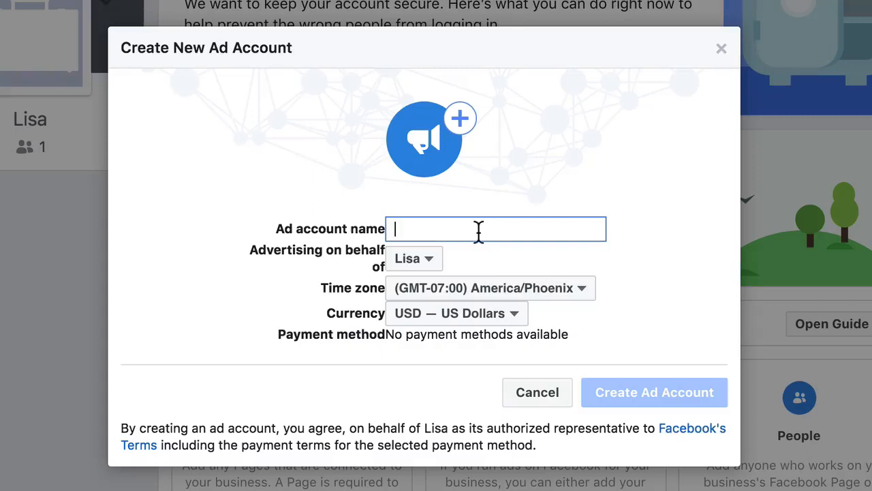
type("1")
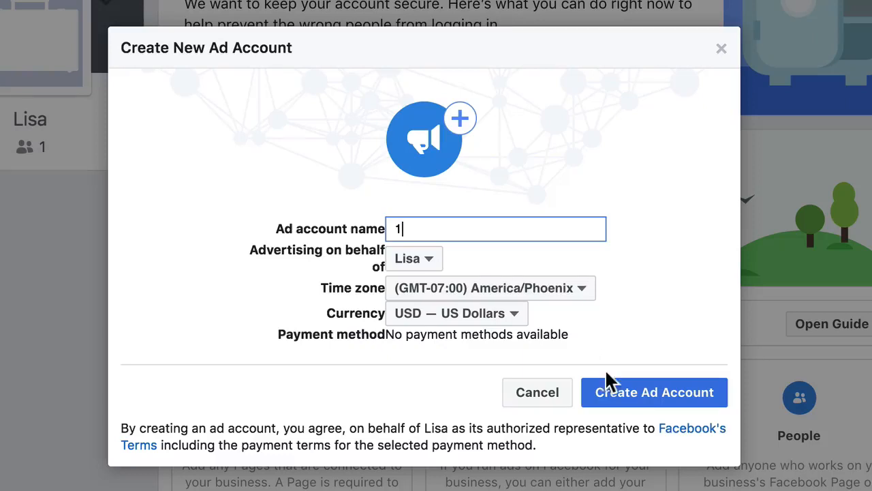
left_click(641, 405)
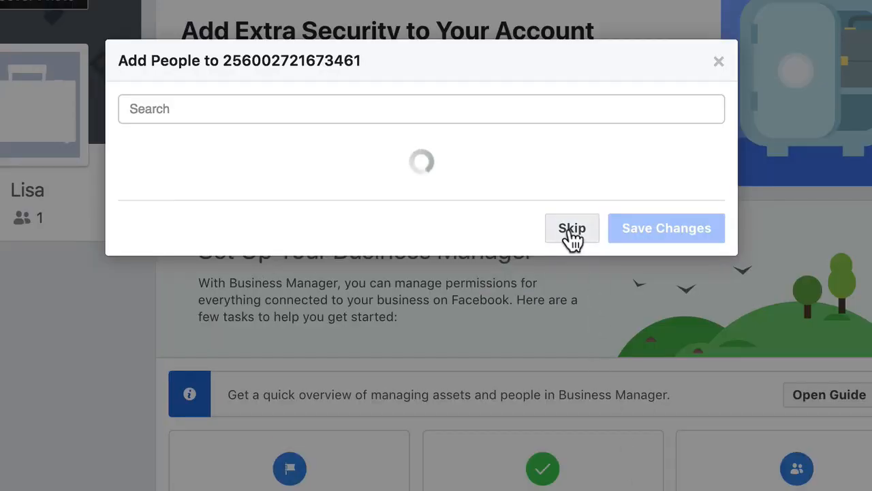
left_click(571, 231)
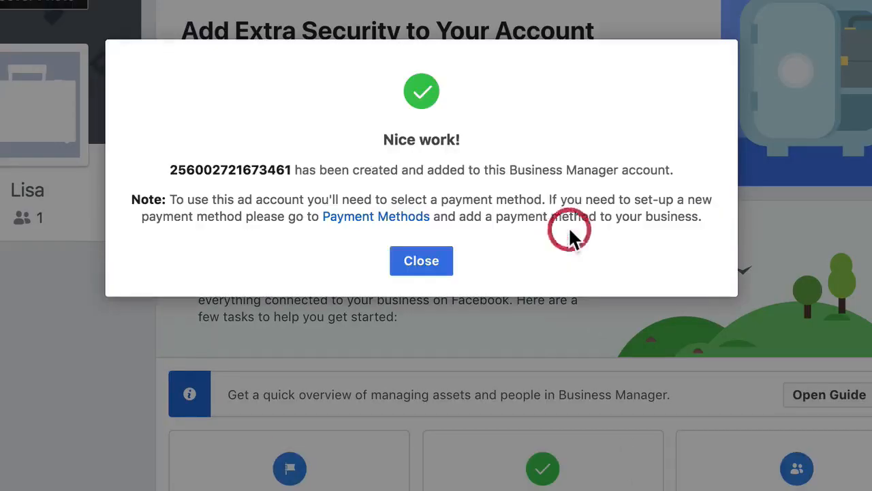
left_click(422, 258)
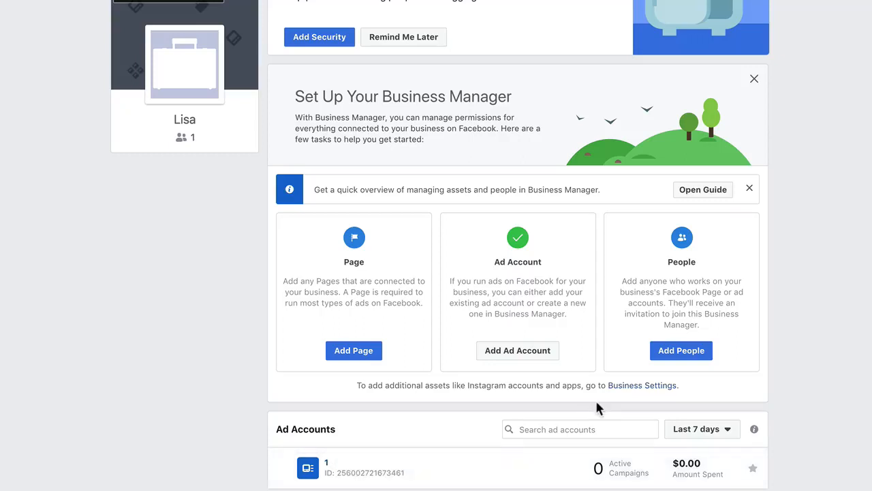
Scroll back up the Home page showing ad account 1.
scroll(596, 407, "up", 1)
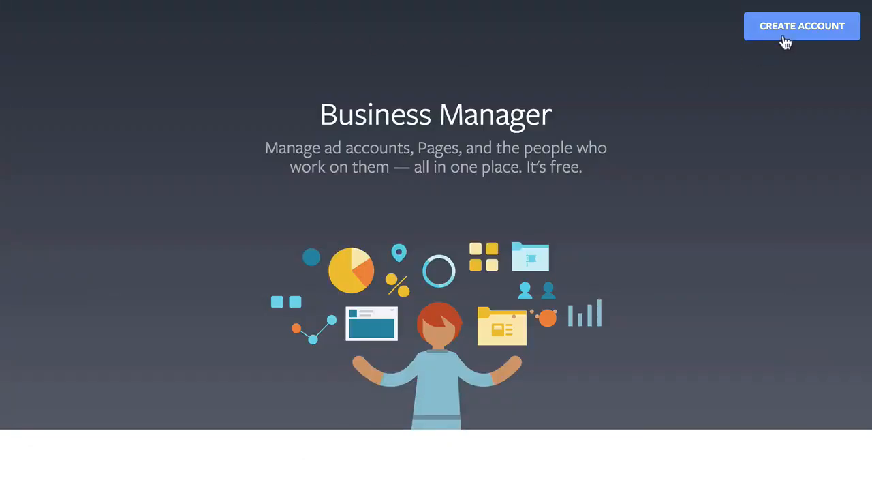
Start a new business account, enter the business name, and continue.
left_click(789, 33)
left_click(390, 289)
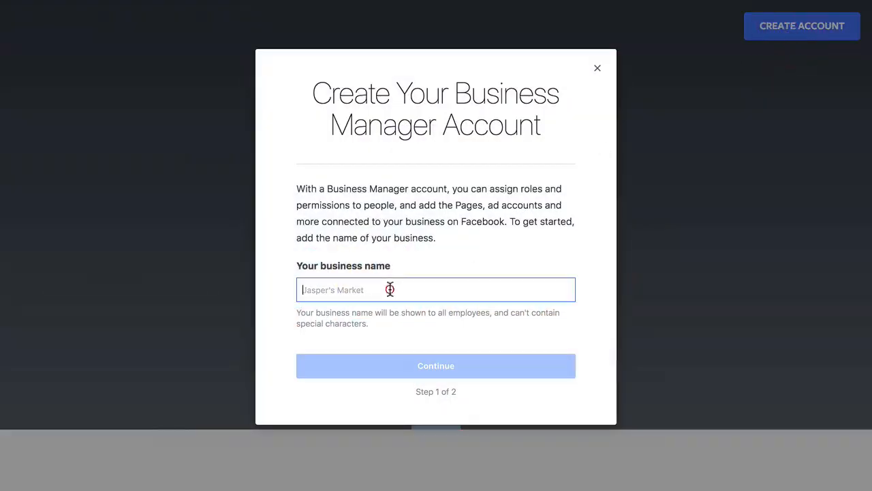
type("Lisa 2")
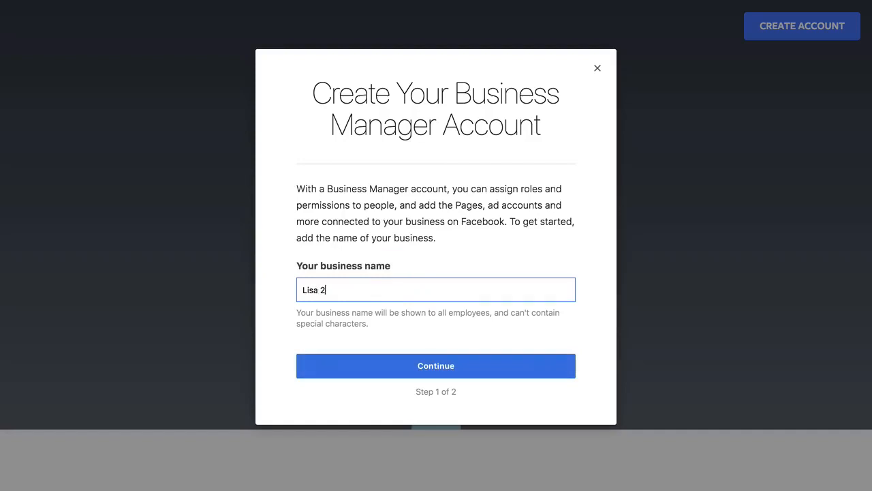
left_click(431, 368)
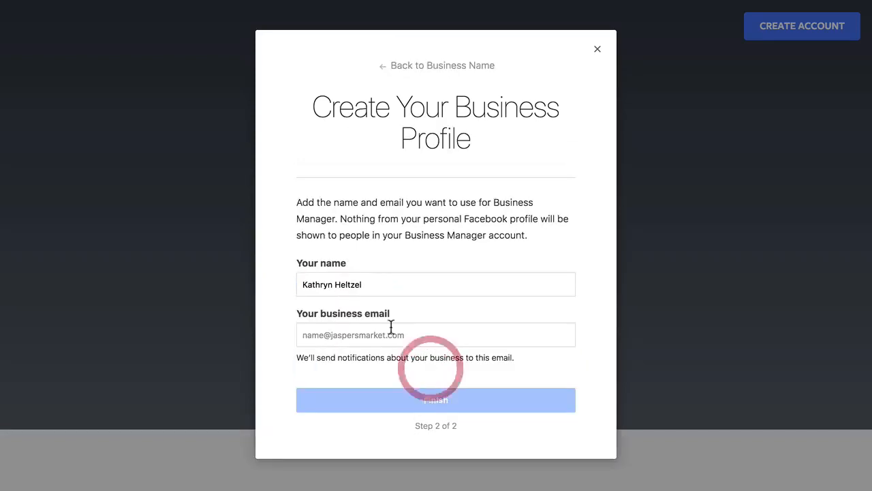
Enter your name and business email, fix the misspelled domain, and finish.
left_click(362, 284)
triple_click(360, 283)
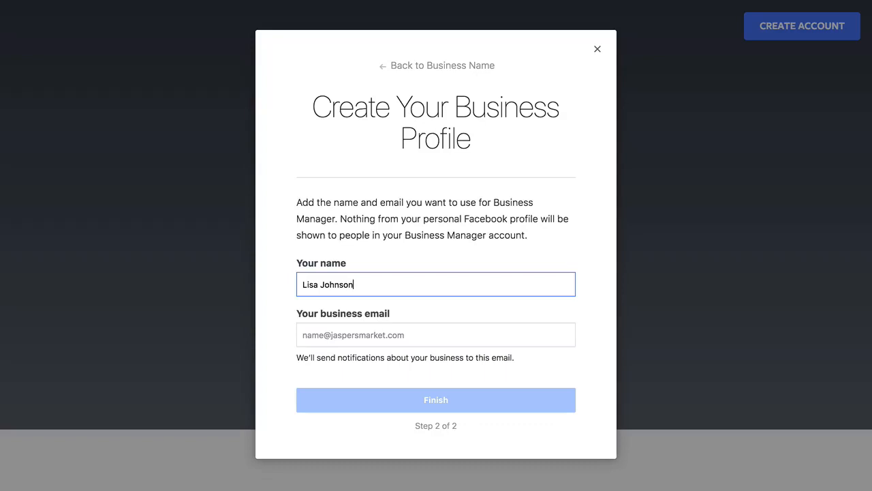
key("Tab")
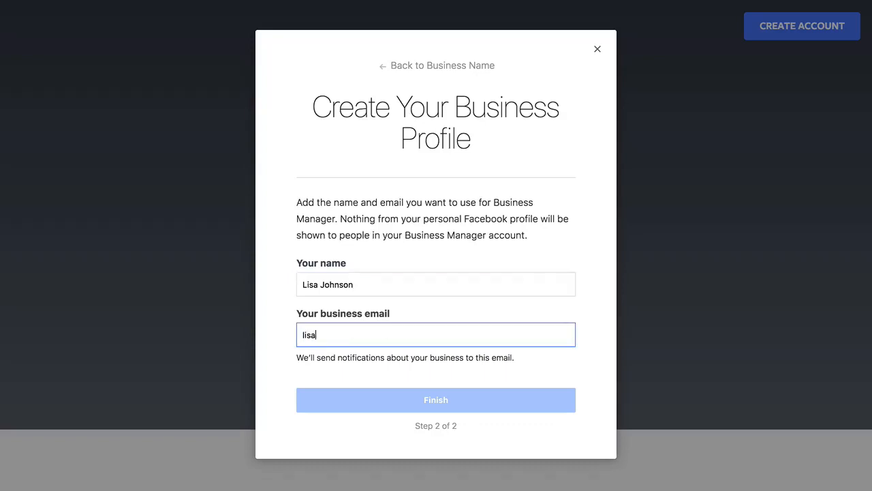
type(".com")
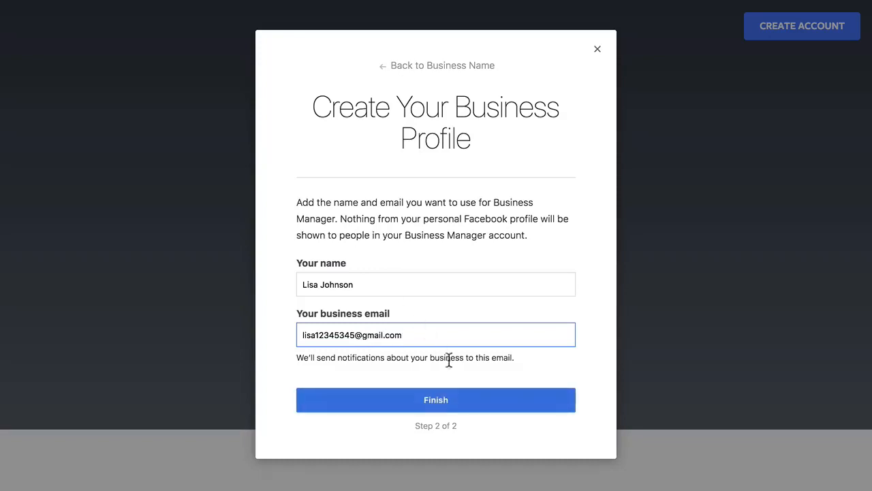
left_click(445, 402)
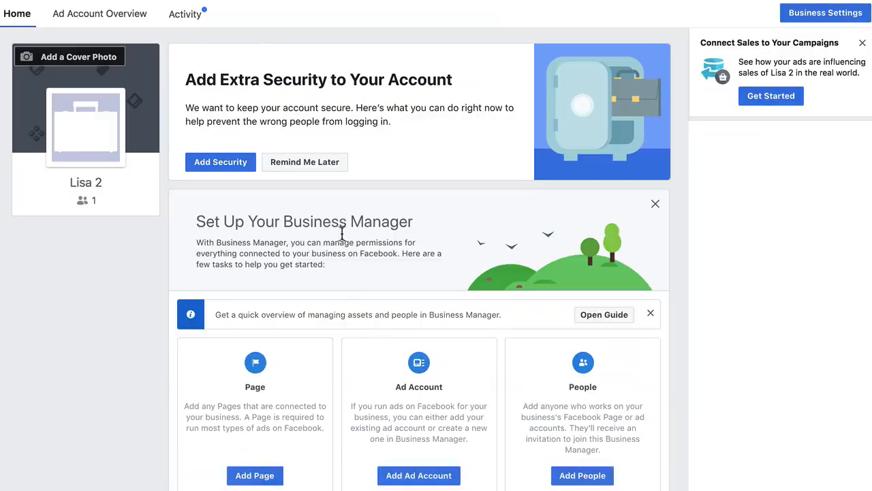
Create a new ad account named 2, skipping Add People, and close the confirmation.
left_click(418, 475)
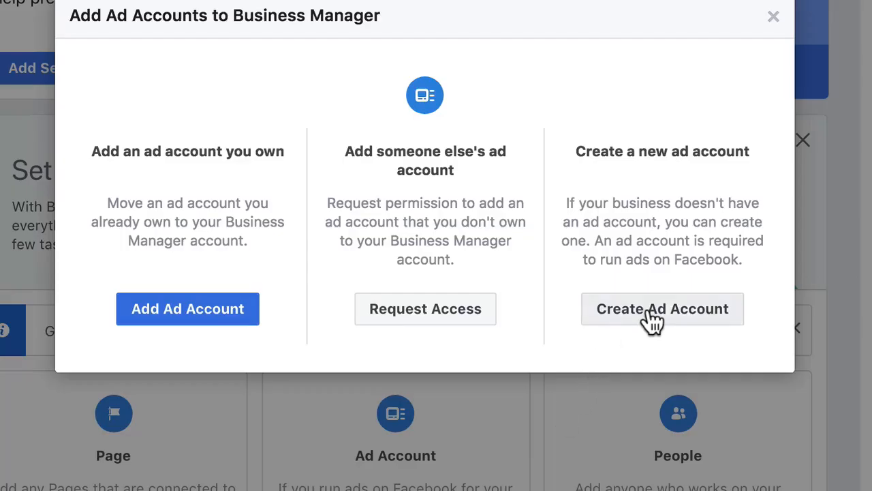
left_click(652, 317)
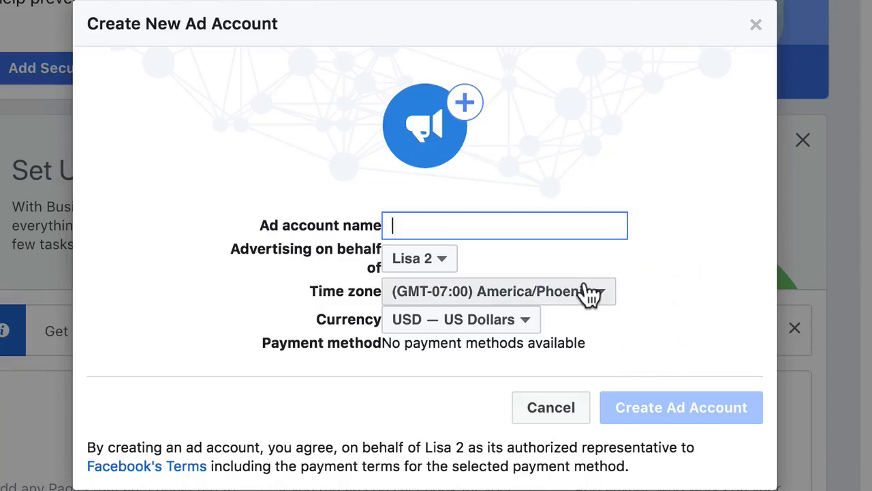
type("2")
left_click(665, 415)
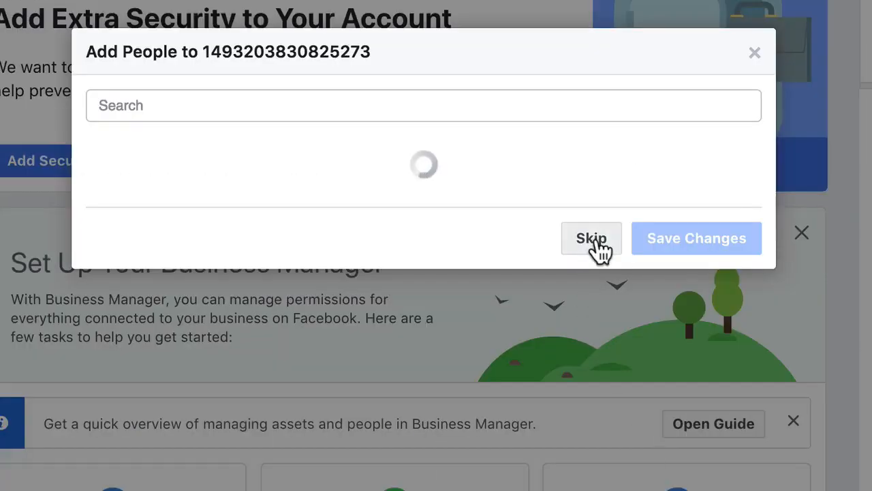
left_click(597, 239)
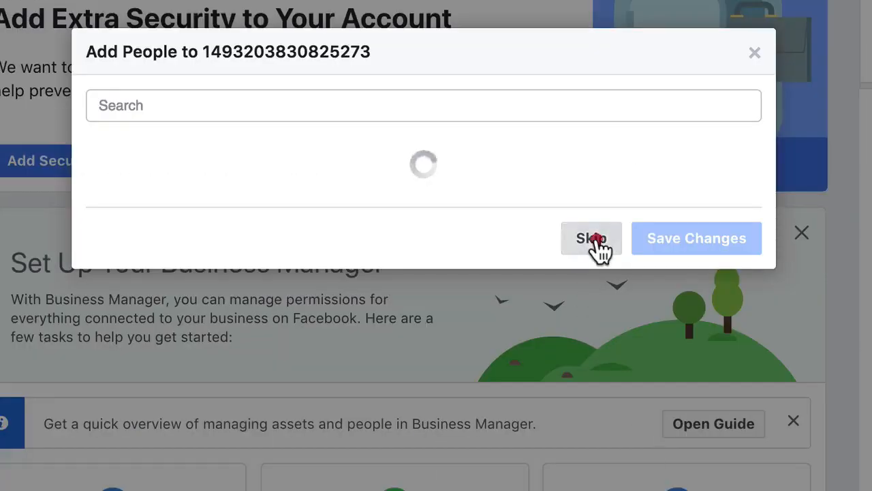
left_click(444, 281)
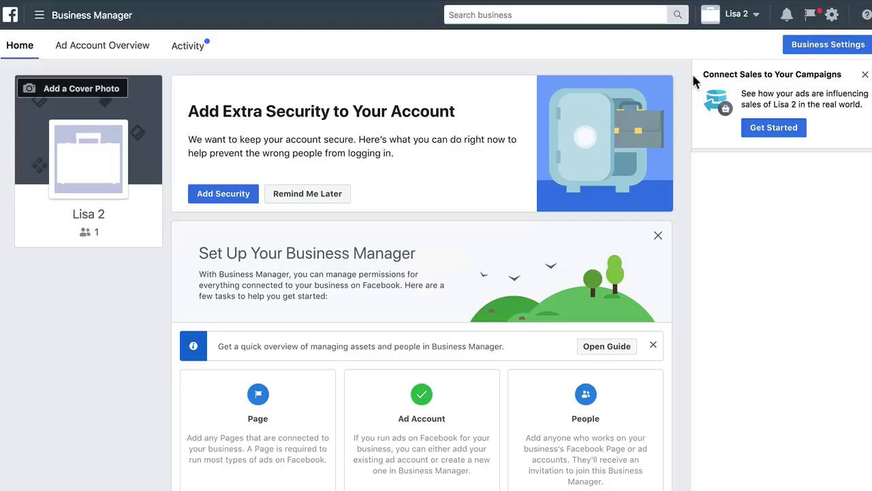
Switch to the first business, open ad account 1, and close both info notices.
left_click(734, 17)
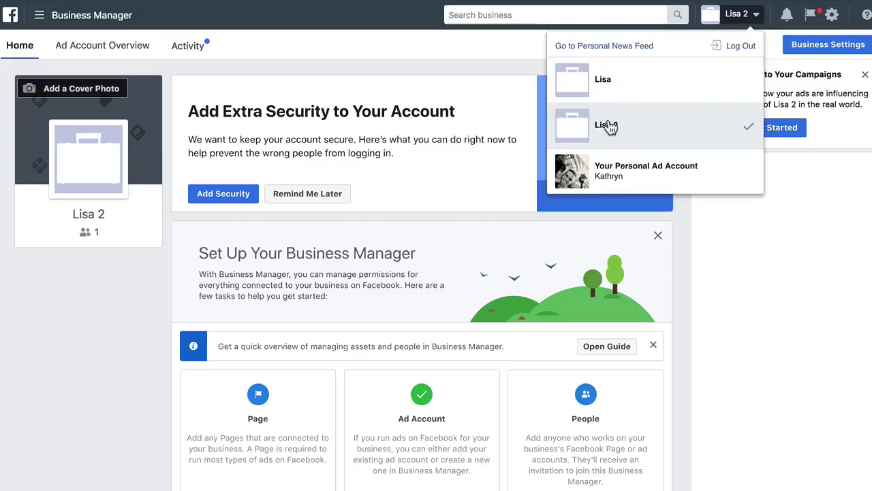
left_click(602, 83)
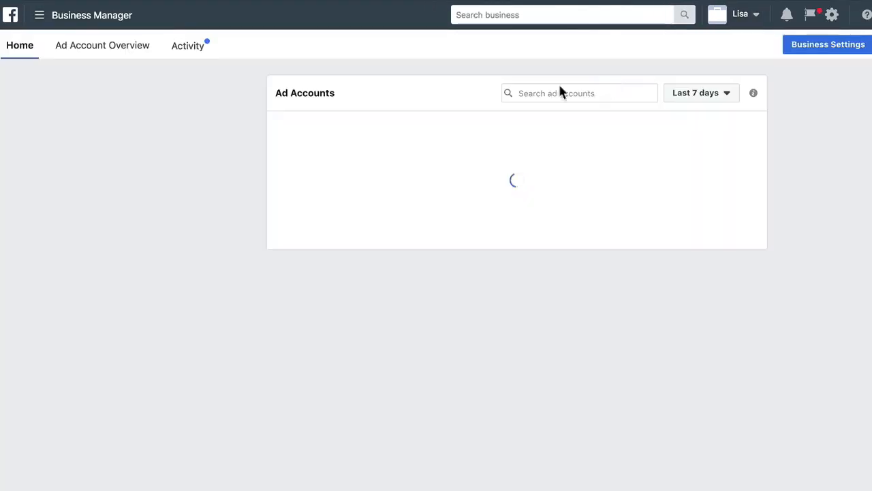
scroll(421, 280, "down", 2)
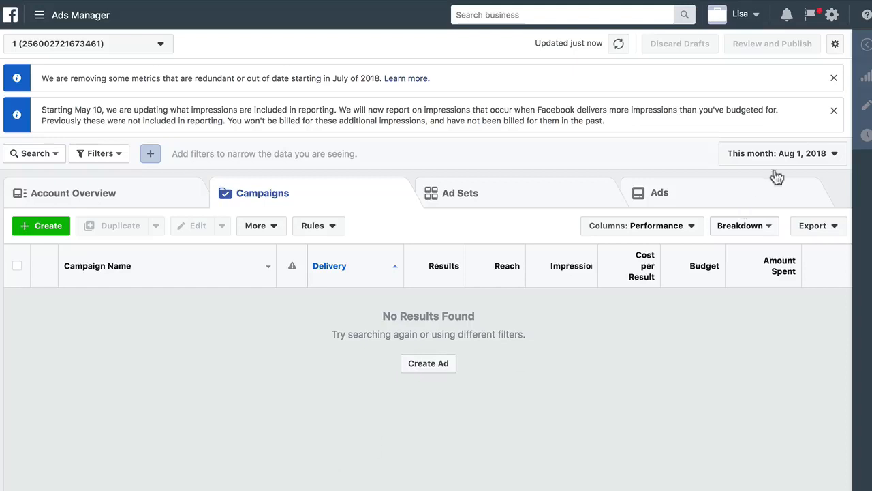
left_click(834, 112)
left_click(834, 78)
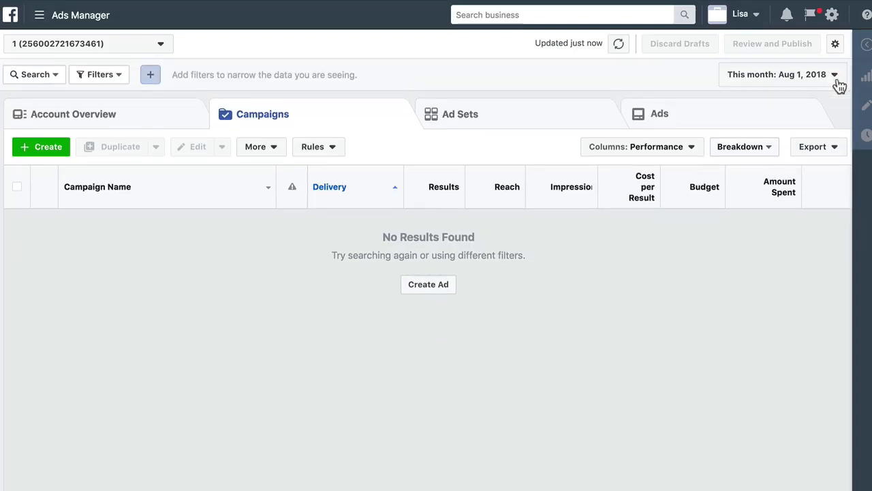